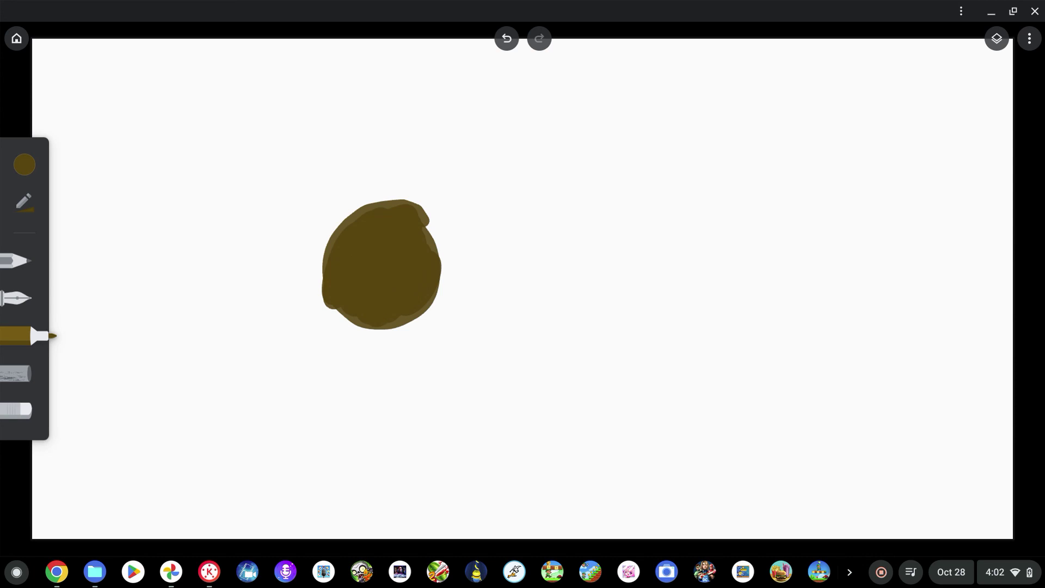
Round out the brown head's outer edge, and paint a large puffy black hairdo over it with a short strand down each side.
mouse_move(320, 277)
mouse_down()
mouse_move(343, 313)
mouse_move(429, 230)
mouse_move(439, 266)
mouse_move(376, 330)
mouse_move(325, 308)
mouse_move(322, 242)
mouse_move(357, 214)
mouse_up()
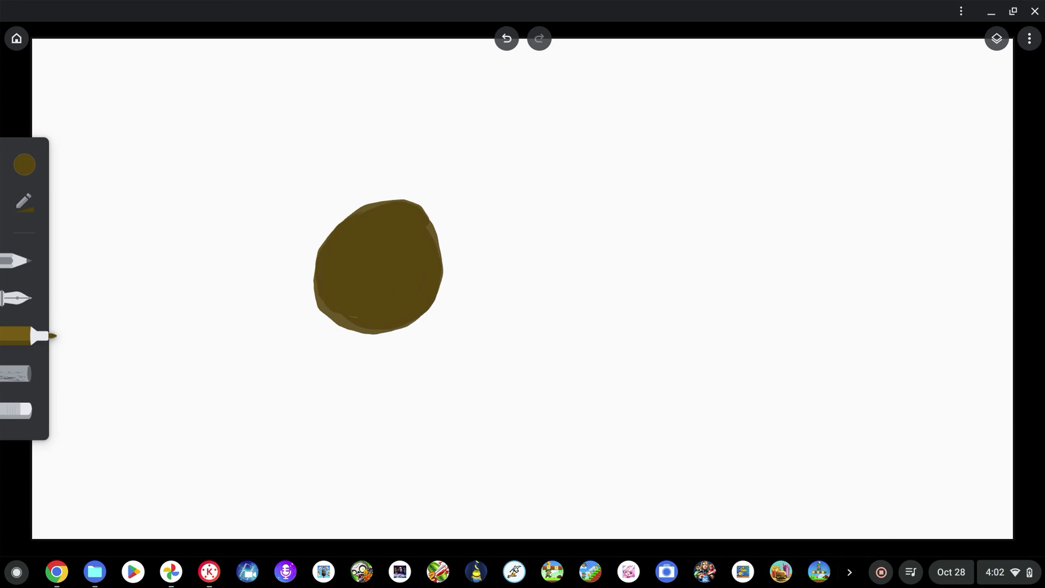
click(25, 164)
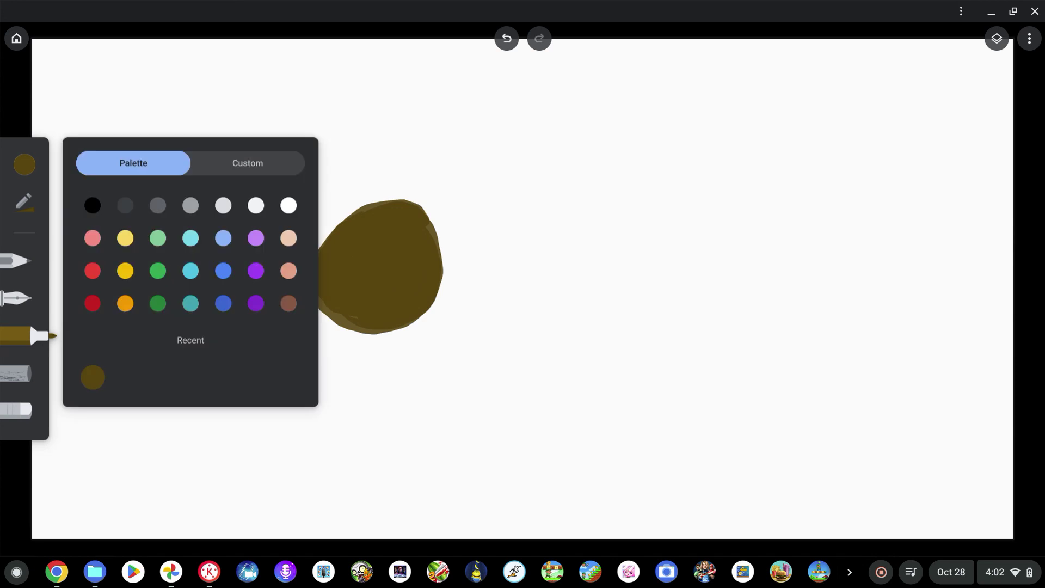
click(93, 205)
click(392, 256)
mouse_move(322, 280)
mouse_down()
mouse_move(280, 256)
mouse_move(313, 70)
mouse_move(467, 199)
mouse_move(432, 252)
mouse_up()
mouse_move(325, 248)
mouse_down()
mouse_move(306, 277)
mouse_move(353, 197)
mouse_move(294, 275)
mouse_move(313, 182)
mouse_move(277, 242)
mouse_move(305, 155)
mouse_move(262, 234)
mouse_move(291, 147)
mouse_move(275, 148)
mouse_move(321, 117)
mouse_move(349, 73)
mouse_move(277, 128)
mouse_move(319, 82)
mouse_move(283, 109)
mouse_move(381, 54)
mouse_move(321, 121)
mouse_move(356, 71)
mouse_move(381, 85)
mouse_move(311, 154)
mouse_move(359, 117)
mouse_move(321, 185)
mouse_move(332, 201)
mouse_move(395, 143)
mouse_up()
mouse_move(332, 201)
mouse_down()
mouse_move(384, 163)
mouse_move(411, 166)
mouse_move(375, 207)
mouse_move(416, 185)
mouse_move(427, 215)
mouse_move(440, 205)
mouse_move(444, 234)
mouse_move(460, 212)
mouse_move(452, 236)
mouse_move(481, 161)
mouse_move(449, 190)
mouse_move(471, 139)
mouse_move(413, 188)
mouse_move(451, 136)
mouse_move(400, 163)
mouse_move(432, 127)
mouse_move(381, 131)
mouse_move(395, 115)
mouse_move(365, 145)
mouse_move(412, 87)
mouse_move(427, 117)
mouse_move(443, 82)
mouse_move(430, 123)
mouse_move(461, 97)
mouse_move(449, 131)
mouse_move(468, 100)
mouse_up()
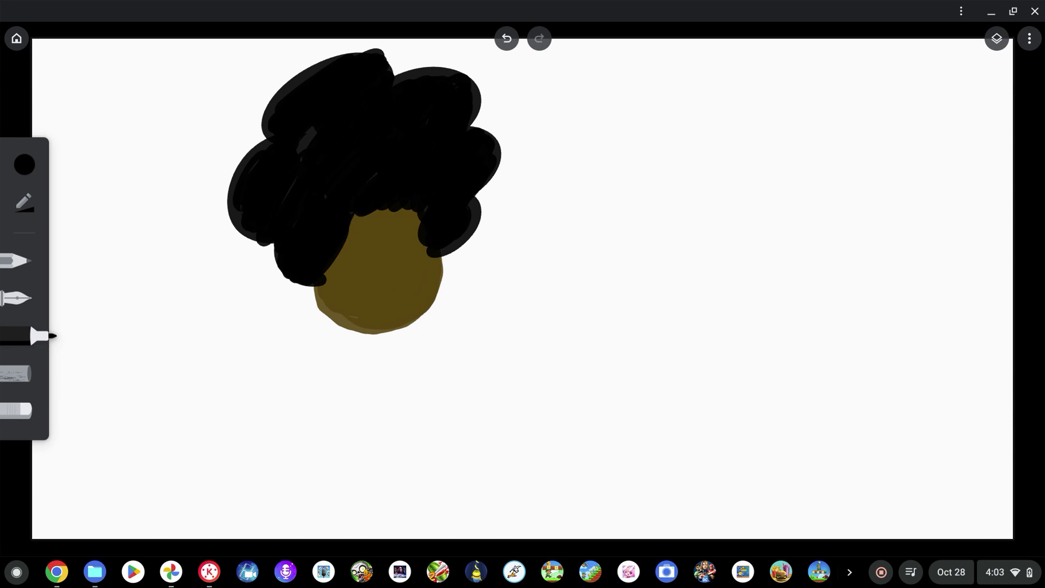
drag(320, 280, 317, 313)
drag(450, 245, 442, 286)
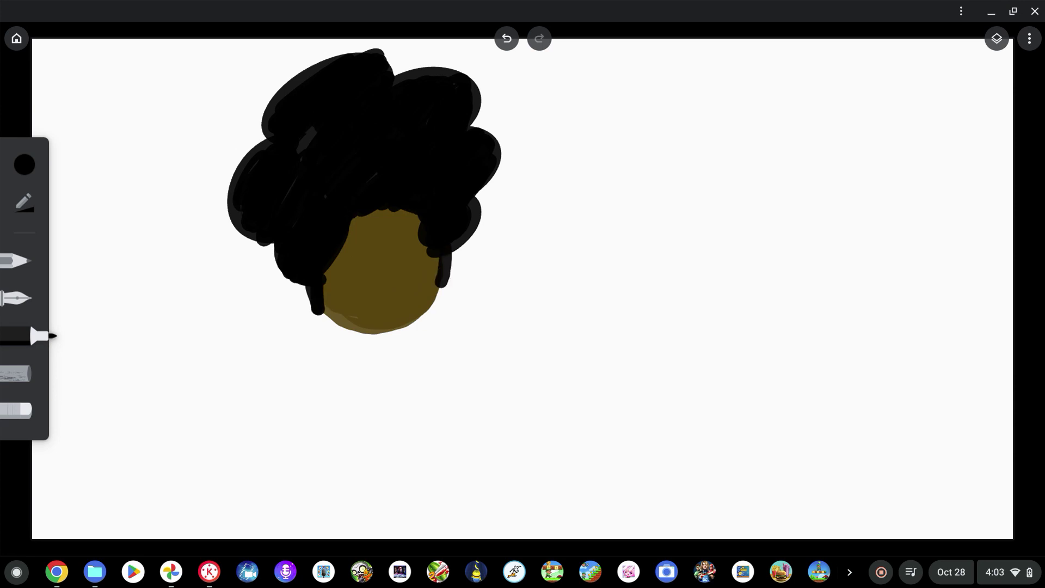
Draw black facial features on the head: W-shaped closed eyes, a dot nose and a downturned mouth.
click(24, 165)
click(289, 205)
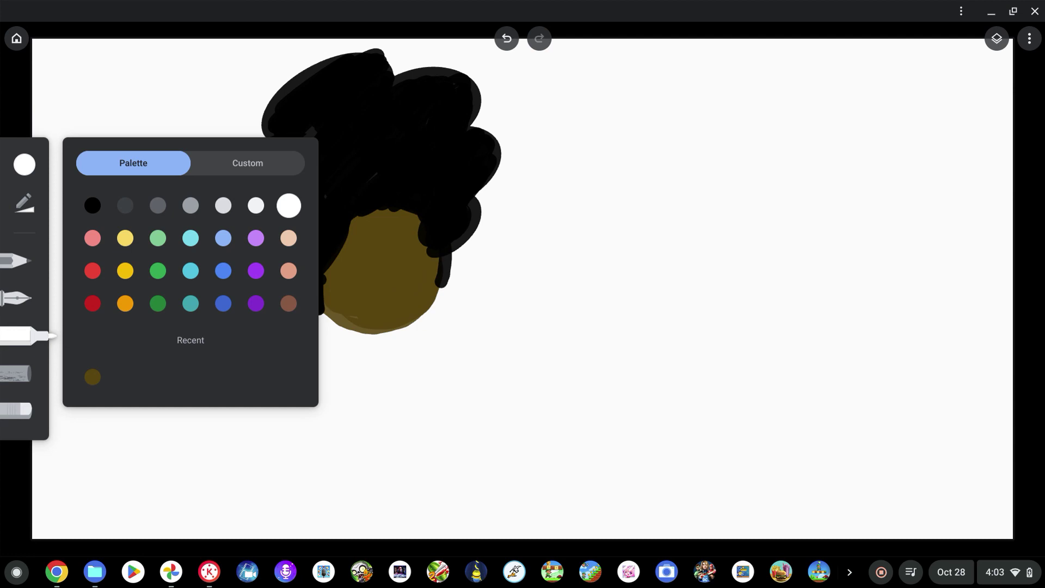
click(92, 205)
click(25, 164)
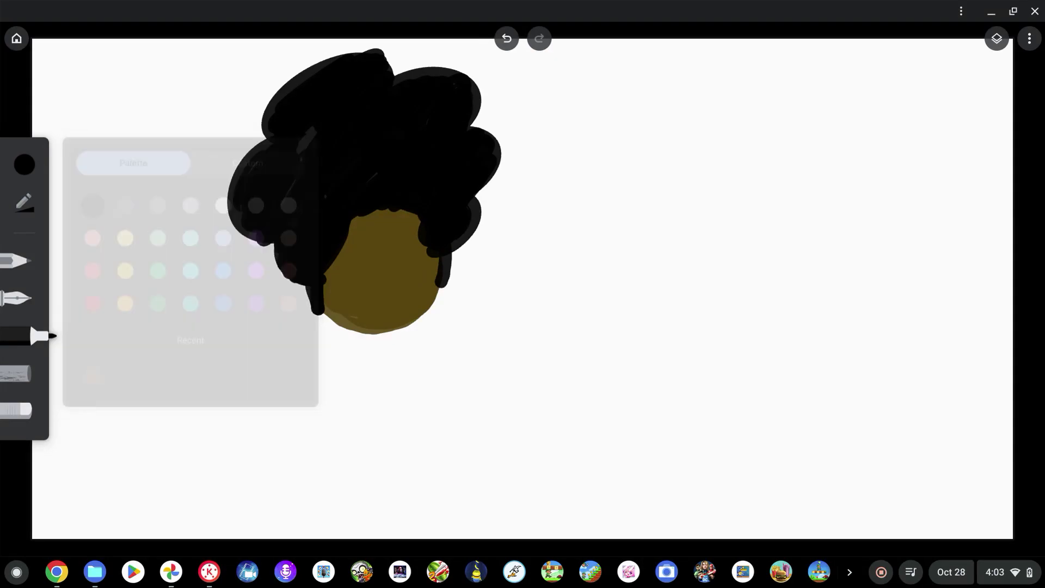
mouse_move(340, 234)
mouse_down()
mouse_move(351, 297)
mouse_move(422, 244)
mouse_up()
click(378, 295)
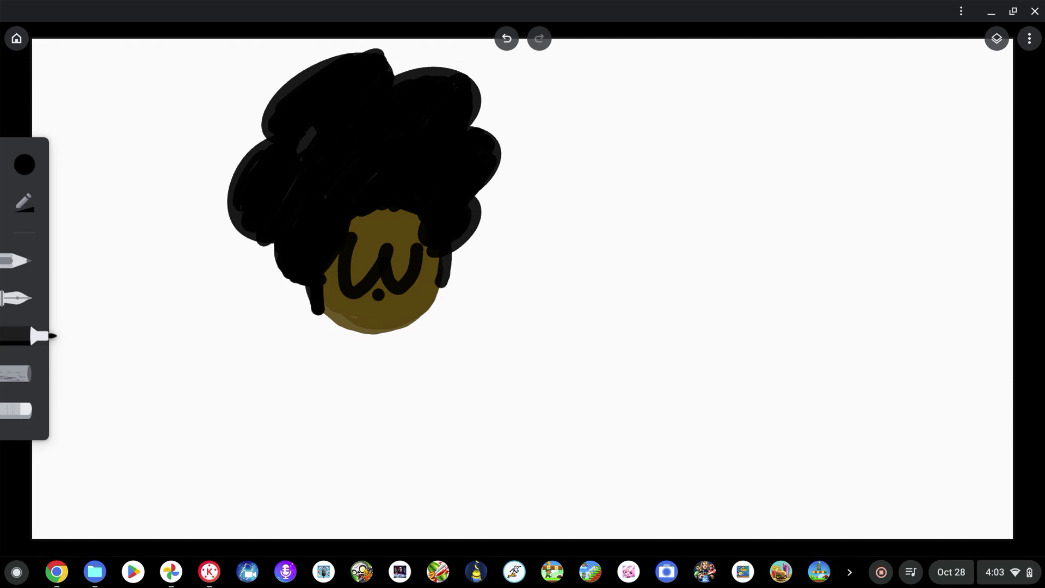
mouse_move(359, 326)
mouse_down()
mouse_move(366, 317)
mouse_move(416, 325)
mouse_up()
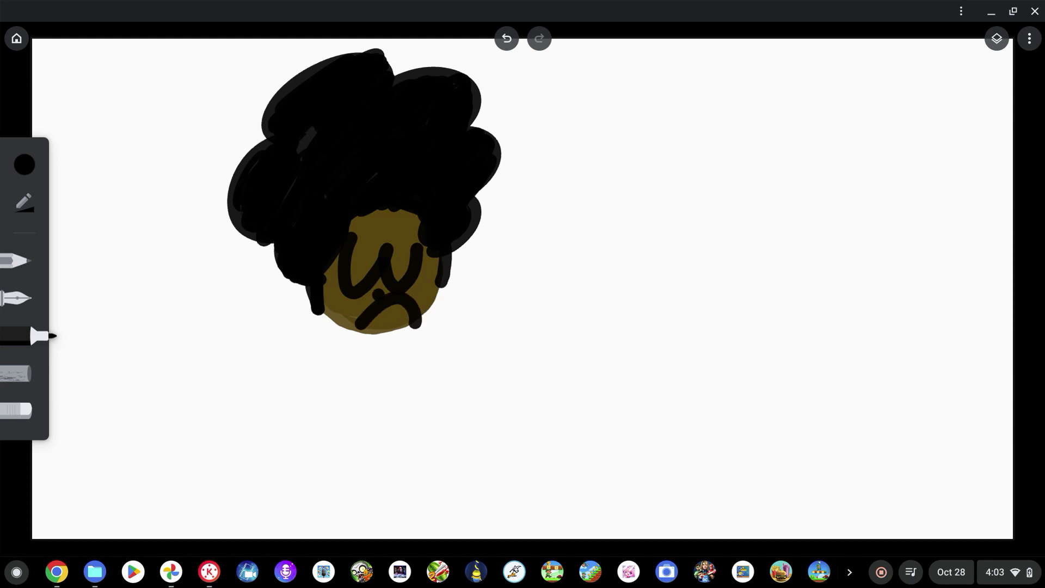
Paint a bright red shirt below the head using a custom red, with a square body and two short sleeves.
click(24, 164)
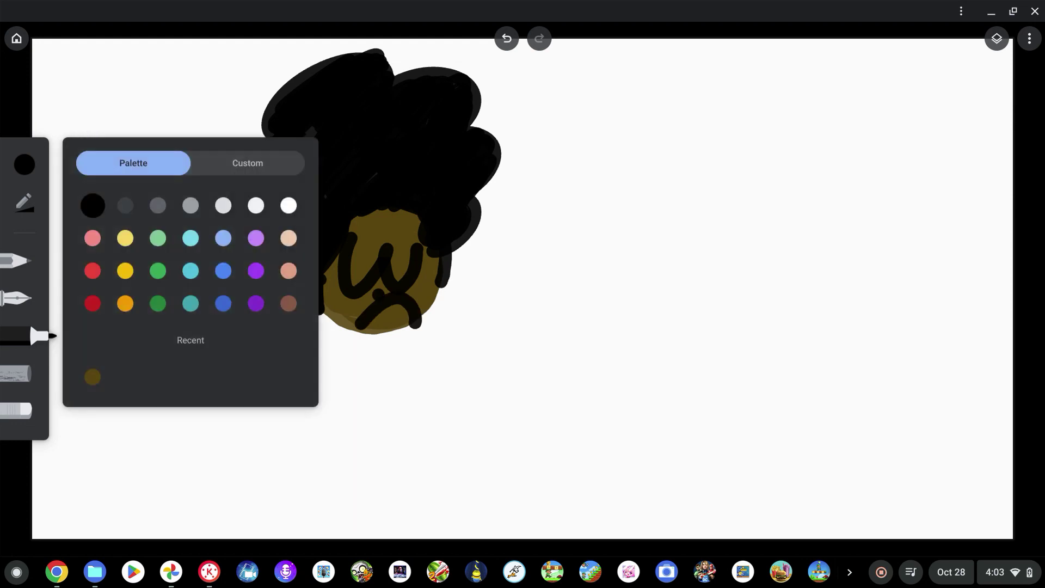
click(93, 303)
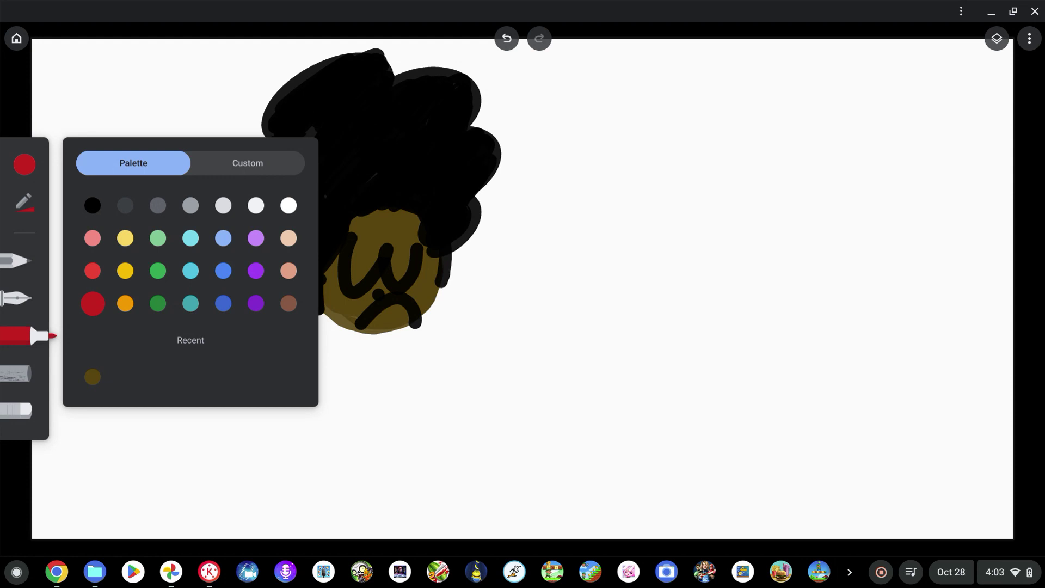
click(248, 163)
drag(240, 226, 272, 197)
click(599, 272)
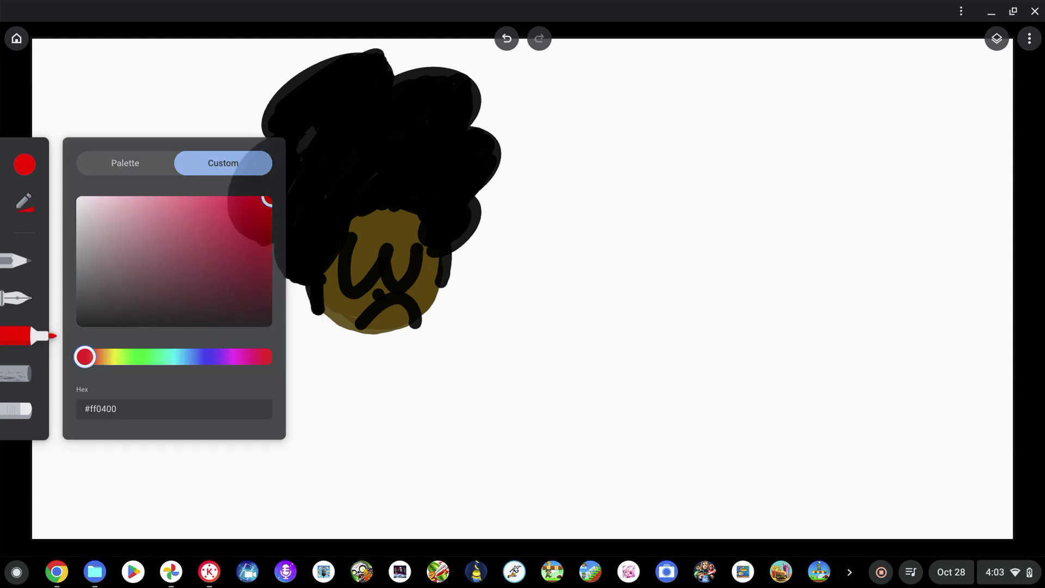
mouse_move(348, 320)
mouse_down()
mouse_move(340, 381)
mouse_move(408, 370)
mouse_move(353, 329)
mouse_move(348, 376)
mouse_move(394, 353)
mouse_move(396, 373)
mouse_up()
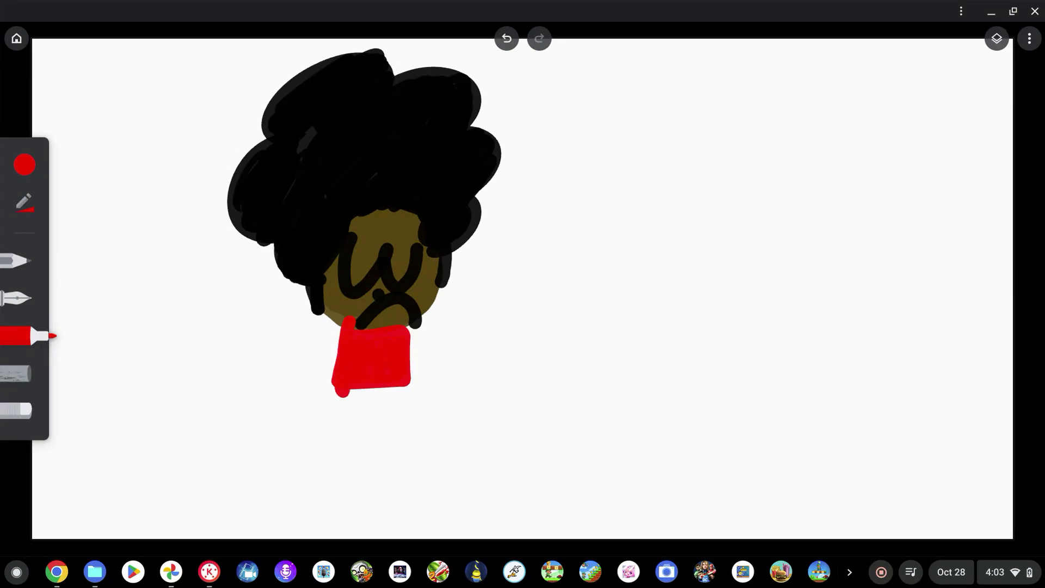
mouse_move(343, 321)
mouse_down()
mouse_move(290, 341)
mouse_move(338, 338)
mouse_move(321, 354)
mouse_move(307, 343)
mouse_up()
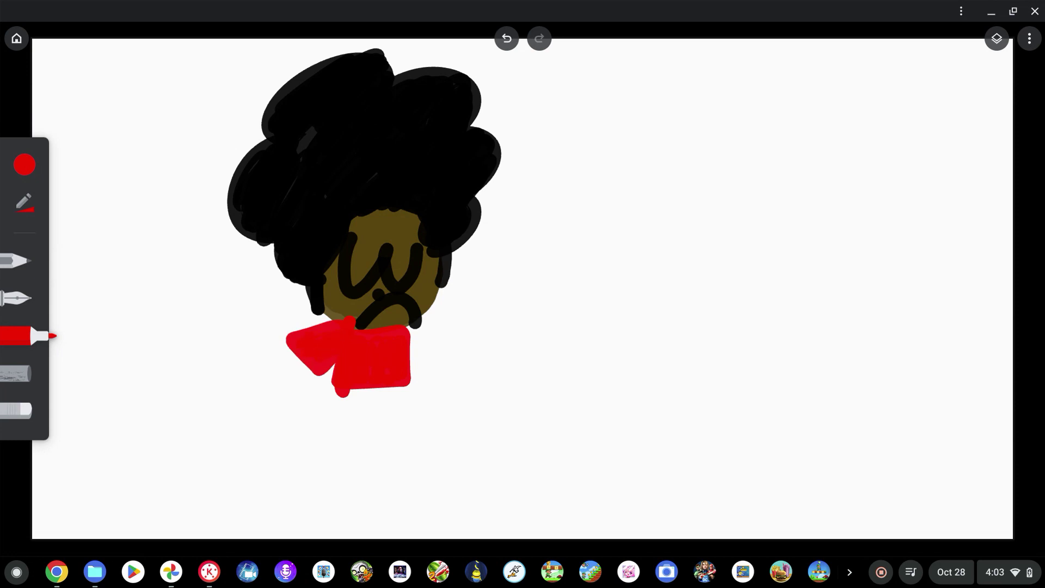
mouse_move(411, 365)
mouse_down()
mouse_move(447, 333)
mouse_move(419, 344)
mouse_move(432, 336)
mouse_up()
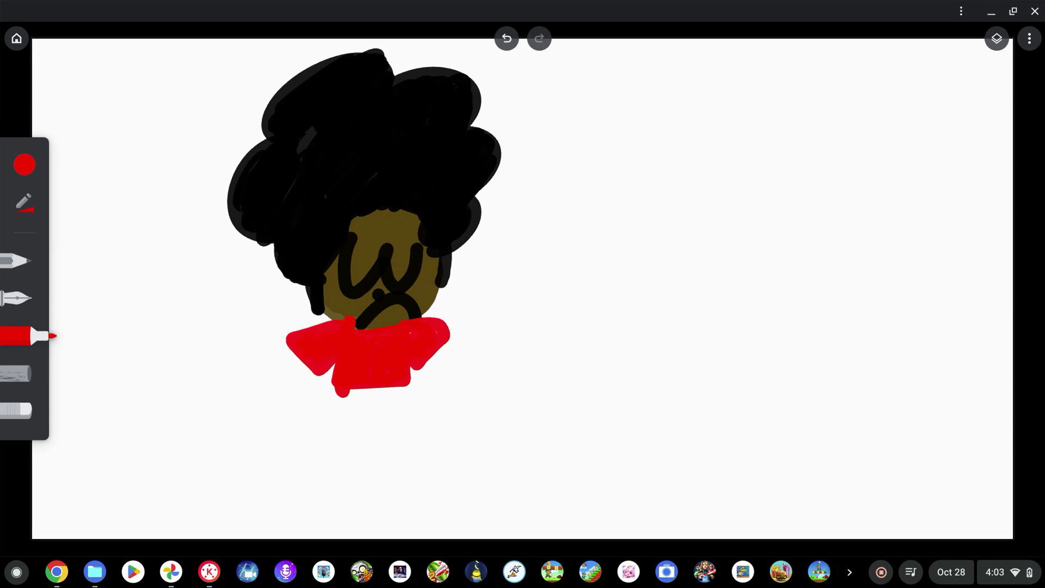
Draw two curved arms with spread fingers in the recent brown, one from each shirt sleeve.
click(25, 164)
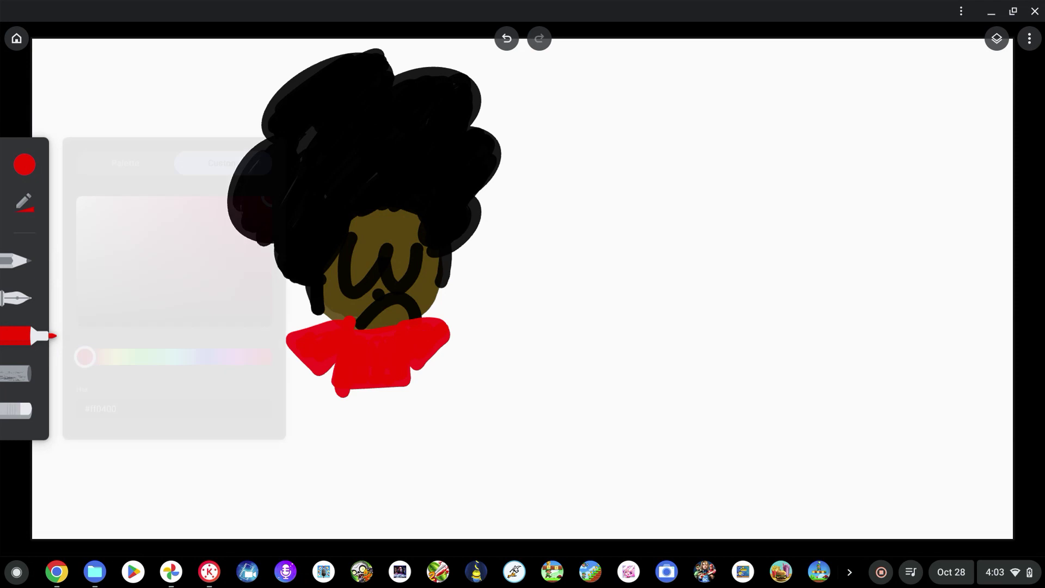
click(125, 163)
click(125, 377)
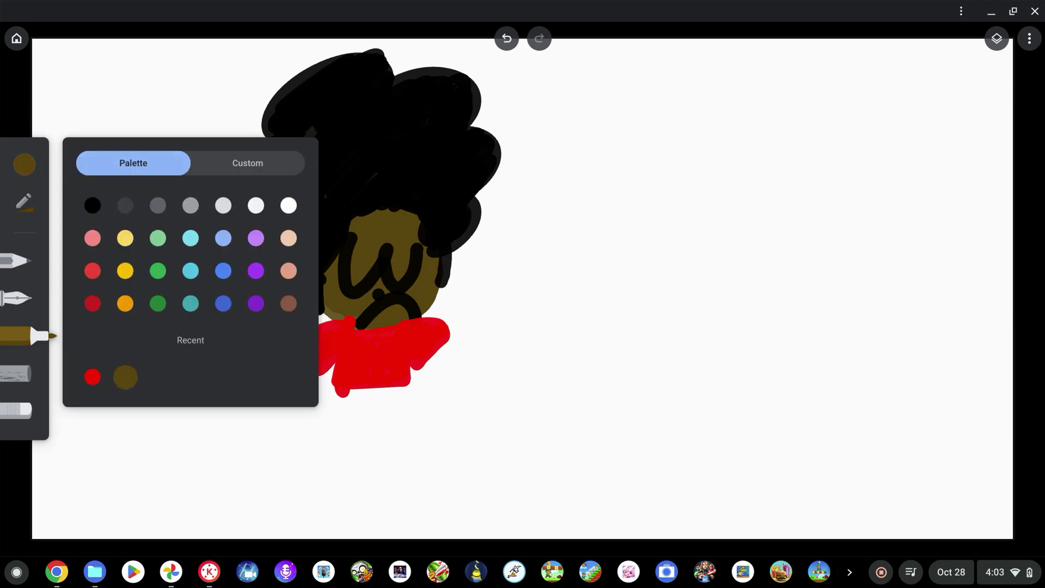
click(25, 164)
drag(304, 348, 219, 431)
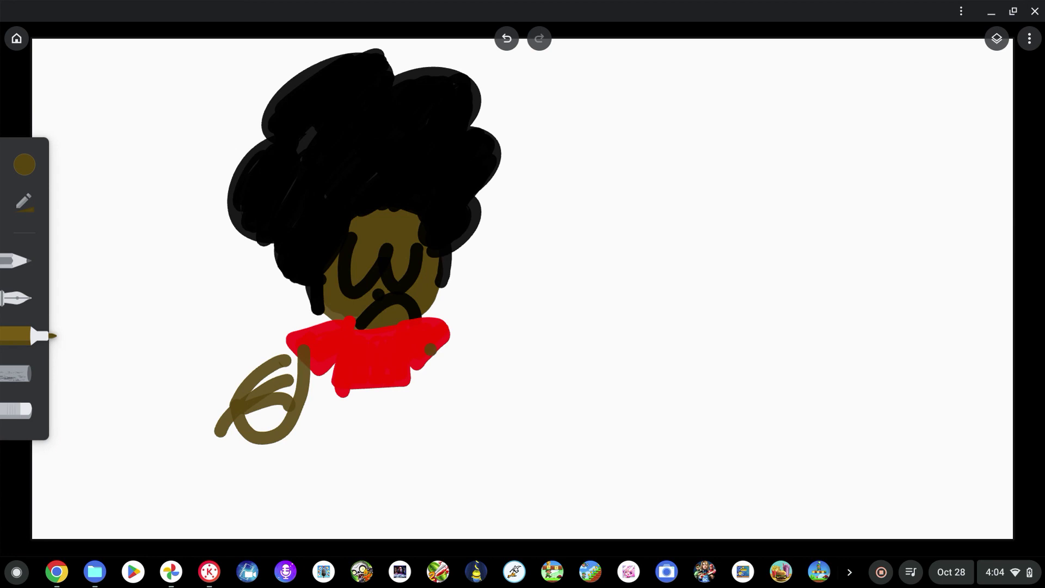
mouse_move(430, 348)
mouse_down()
mouse_move(444, 398)
mouse_move(488, 373)
mouse_move(472, 341)
mouse_up()
mouse_move(493, 375)
mouse_down()
mouse_move(519, 337)
mouse_move(492, 374)
mouse_move(532, 351)
mouse_move(494, 376)
mouse_move(516, 401)
mouse_up()
Paint a light blue wristband on each of the character's wrists.
click(24, 164)
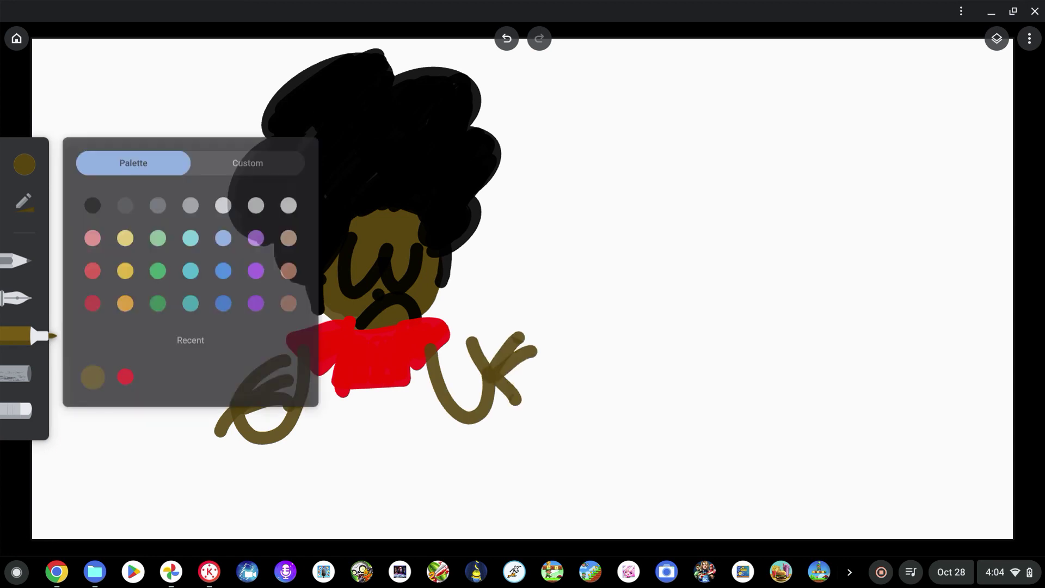
click(224, 237)
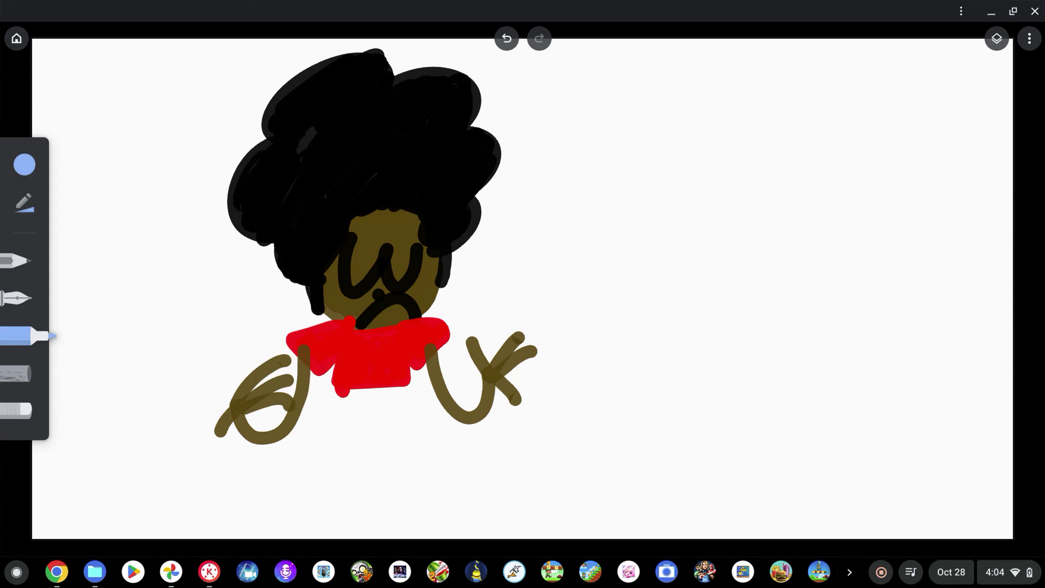
mouse_move(236, 420)
mouse_down()
mouse_move(246, 435)
mouse_move(249, 415)
mouse_up()
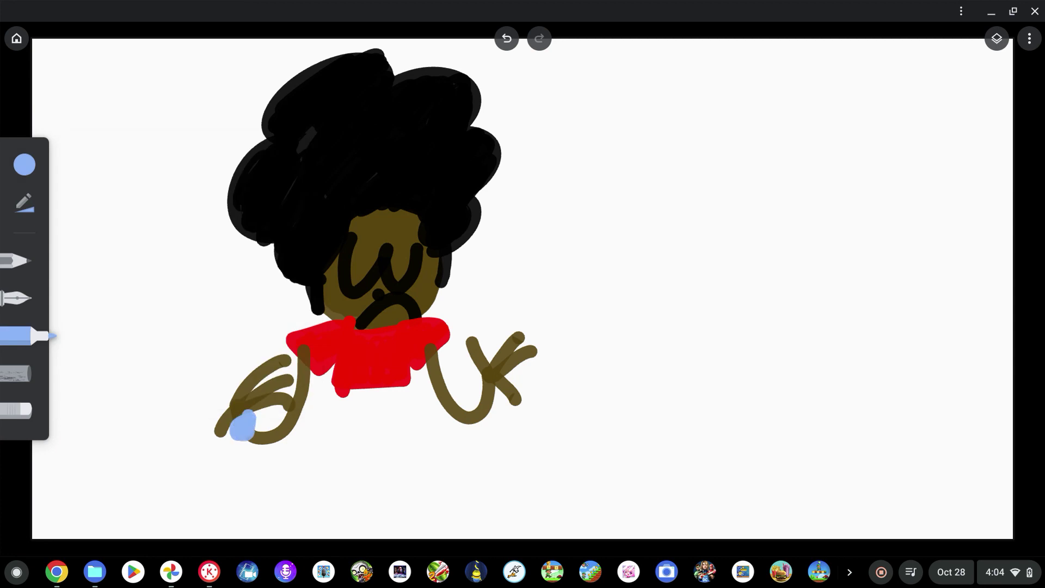
drag(487, 383, 494, 393)
Mix a custom pale mint green and draw two straight vertical legs below the red shirt.
click(24, 165)
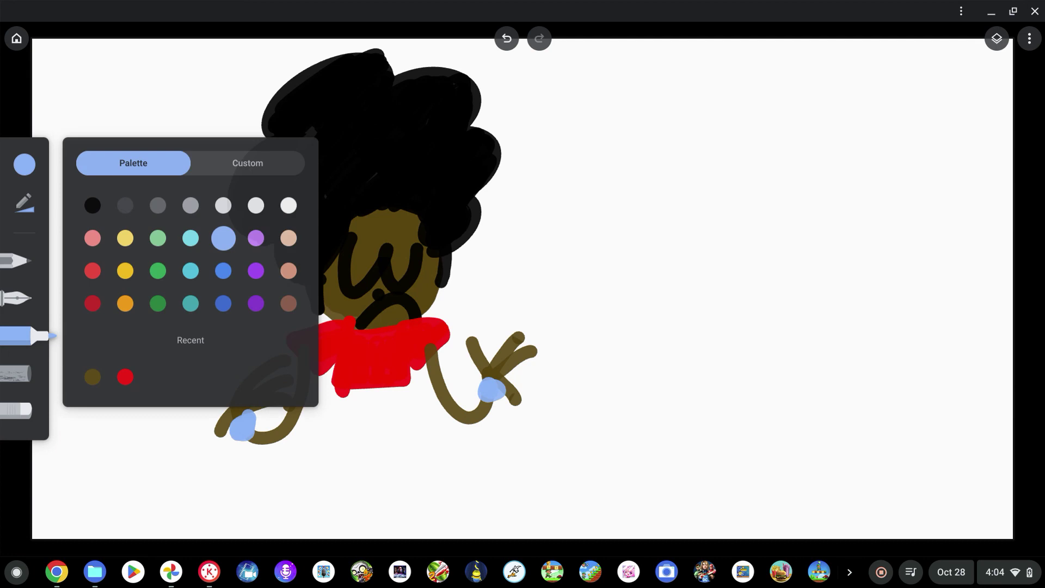
click(247, 163)
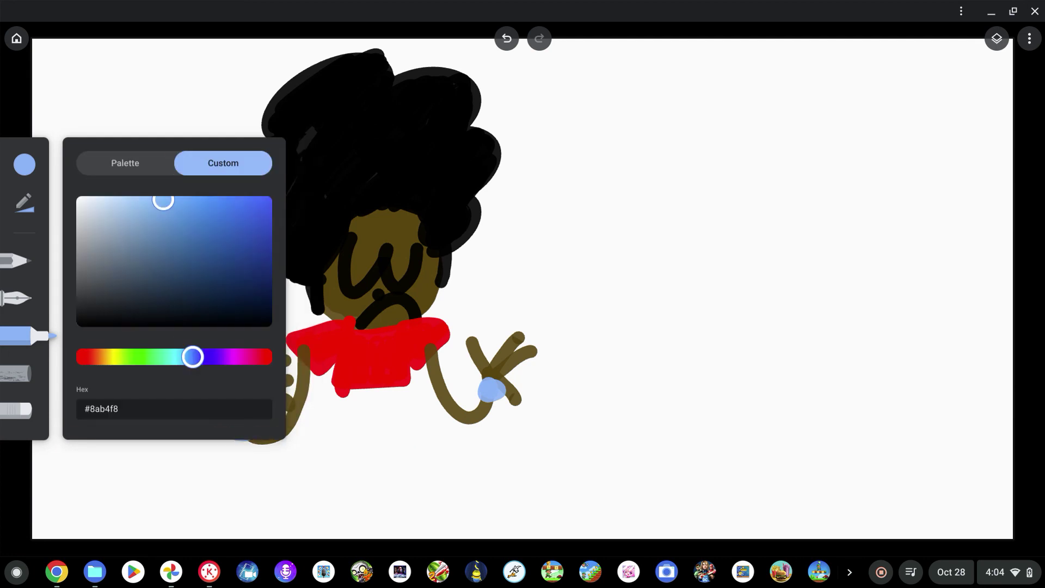
drag(192, 356, 162, 357)
drag(163, 200, 137, 196)
click(24, 165)
mouse_move(376, 377)
mouse_down()
mouse_move(377, 477)
mouse_move(355, 400)
mouse_move(357, 469)
mouse_up()
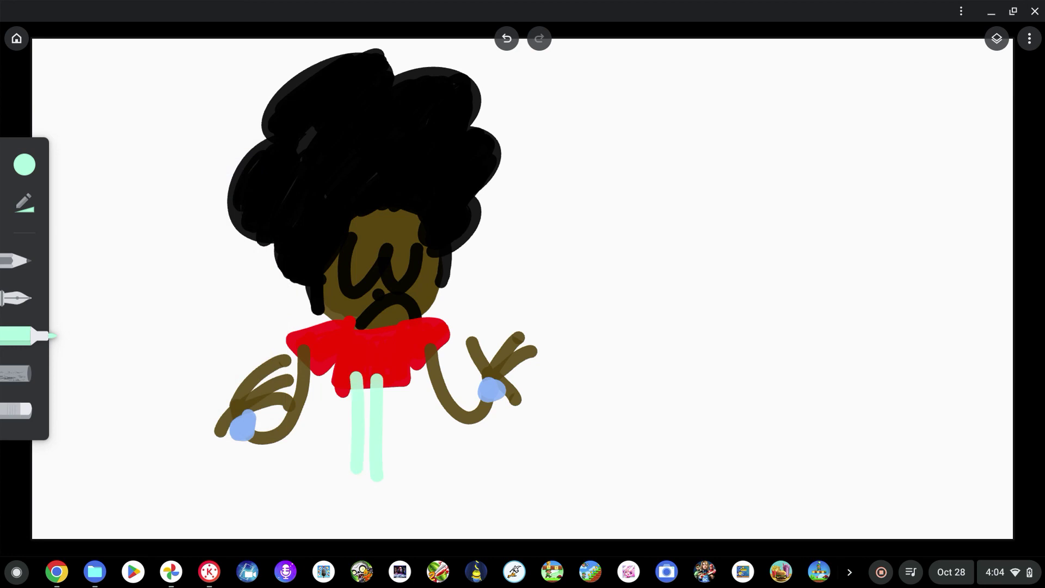
Draw two feet with three long toes each in the recent brown at the ends of the legs.
click(24, 164)
click(125, 163)
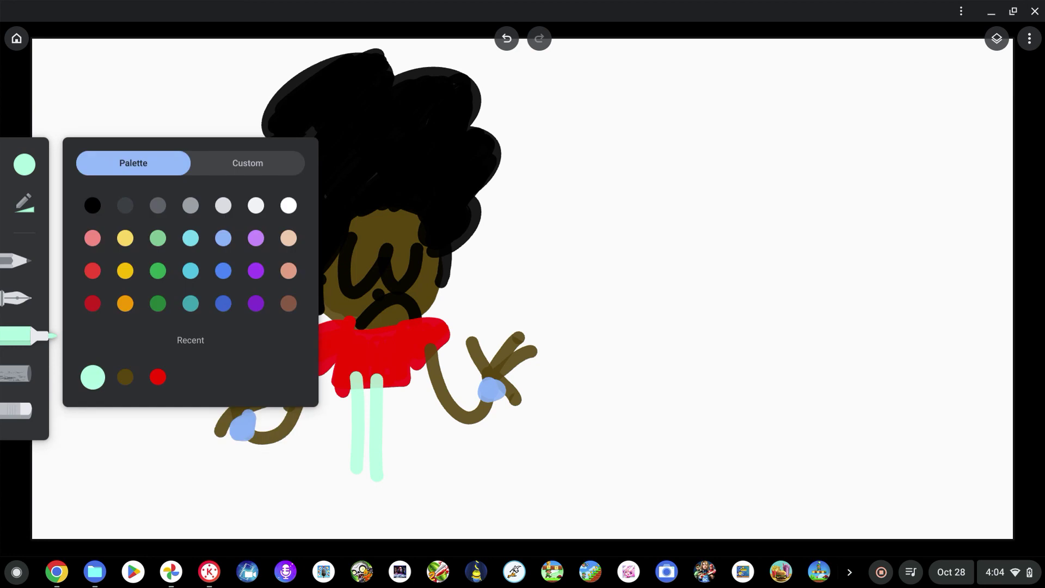
click(125, 377)
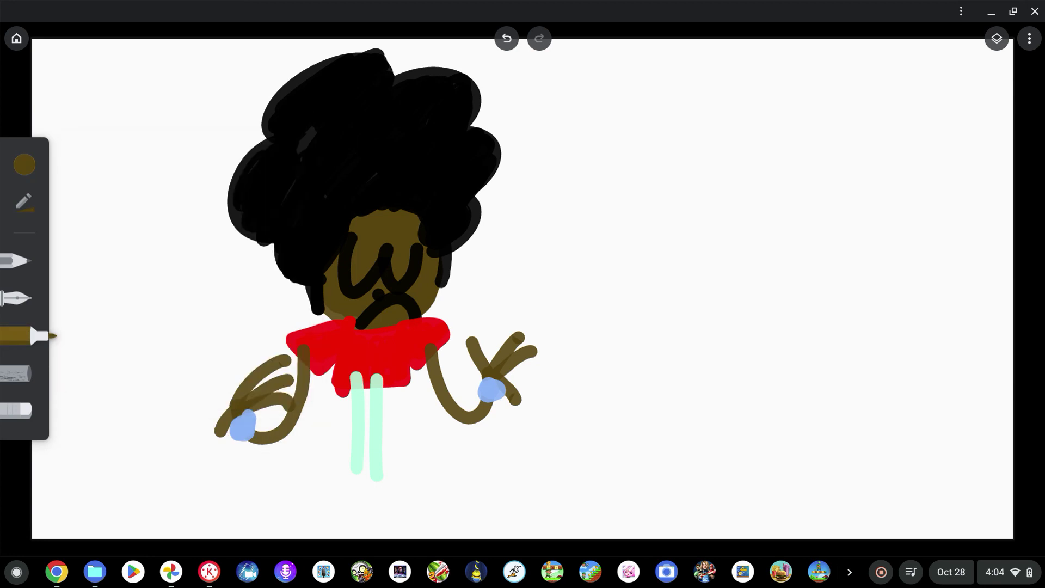
drag(434, 446, 373, 479)
mouse_move(444, 469)
mouse_down()
mouse_move(376, 479)
mouse_move(438, 490)
mouse_up()
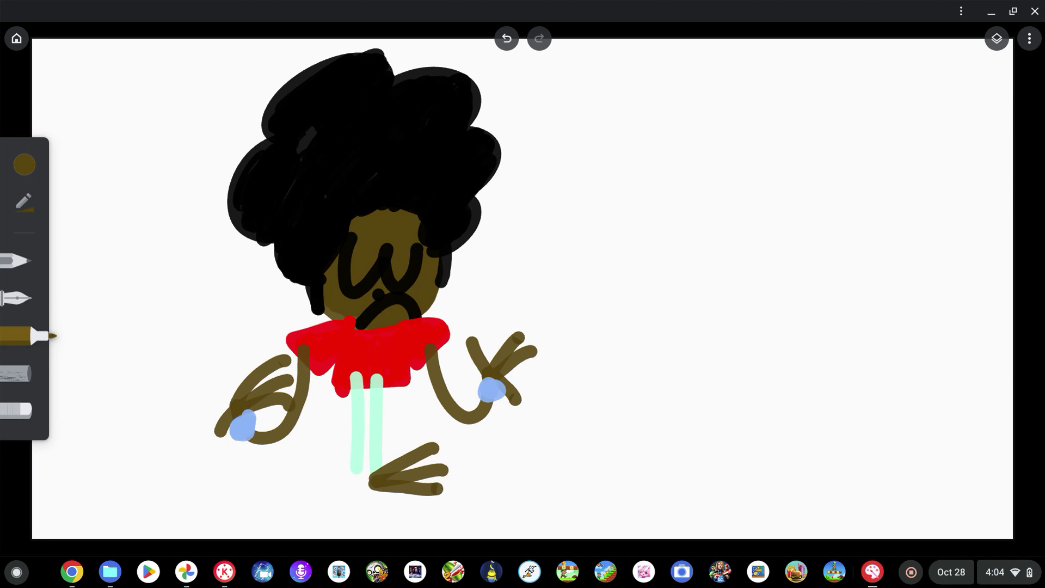
mouse_move(299, 467)
mouse_down()
mouse_move(348, 475)
mouse_move(301, 481)
mouse_up()
drag(363, 478, 305, 496)
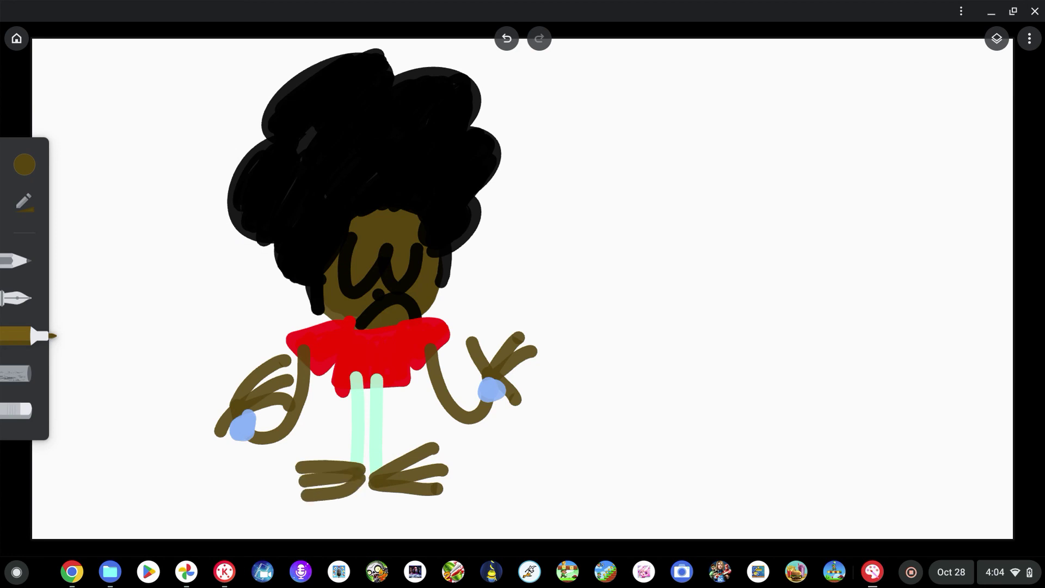
Draw long black lashes extending outward from the eyes on both sides of the face.
click(24, 165)
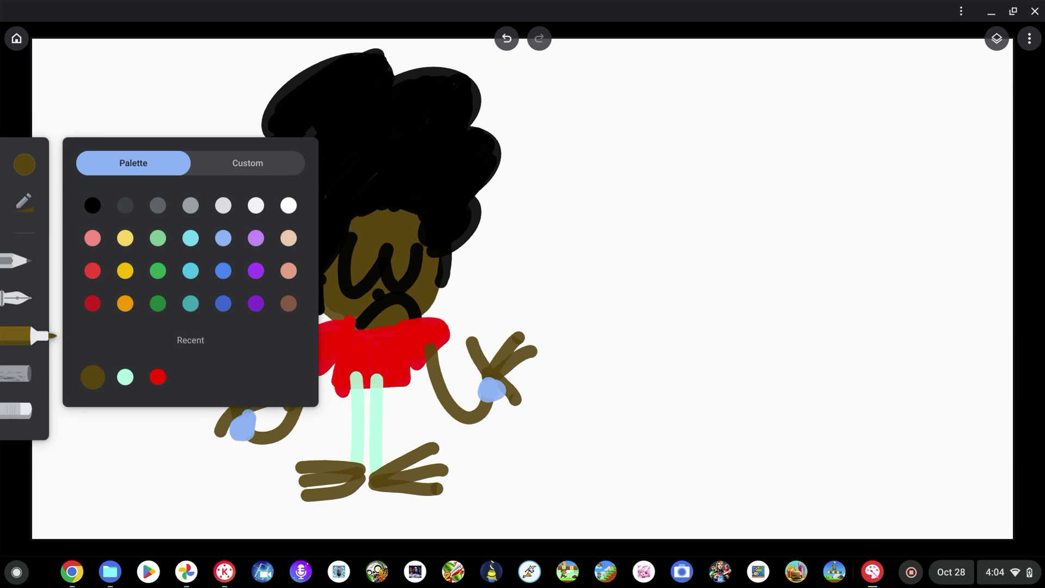
click(93, 205)
mouse_move(416, 279)
mouse_down()
mouse_move(476, 287)
mouse_move(474, 267)
mouse_move(496, 258)
mouse_up()
drag(340, 288, 245, 294)
mouse_move(337, 270)
mouse_down()
mouse_move(262, 283)
mouse_move(263, 275)
mouse_up()
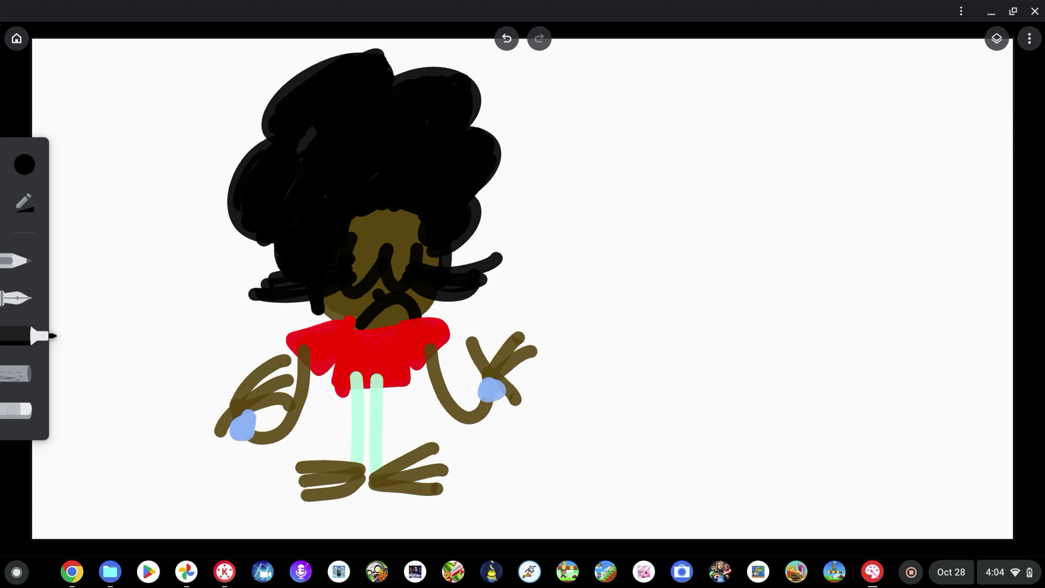
Handwrite "I'm no" in large grey letters beside the character's hair.
click(24, 163)
click(191, 205)
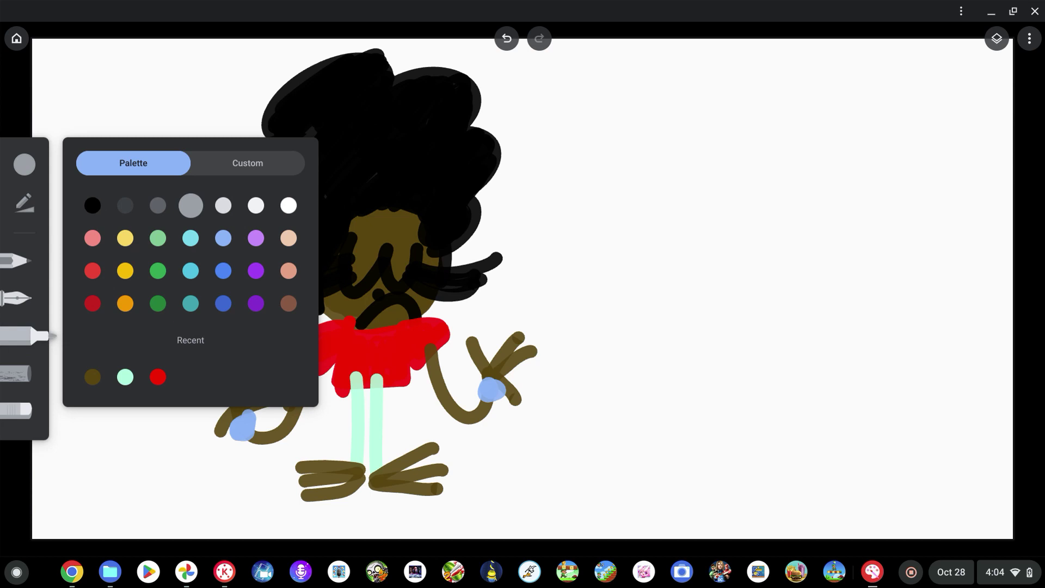
drag(505, 84, 665, 91)
drag(588, 93, 584, 212)
drag(520, 193, 657, 187)
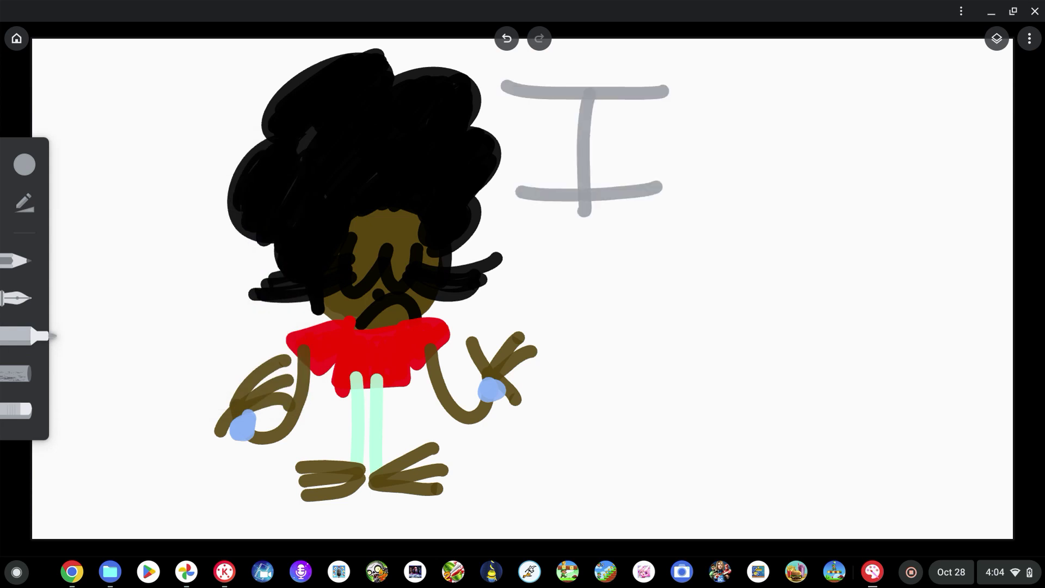
drag(709, 109, 670, 152)
mouse_move(702, 215)
mouse_down()
mouse_move(701, 185)
mouse_move(879, 214)
mouse_up()
drag(937, 173, 938, 177)
Handwrite "longer to" in grey as the second line of the text.
drag(553, 235, 564, 331)
mouse_move(593, 279)
mouse_down()
mouse_move(576, 321)
mouse_move(596, 279)
mouse_up()
mouse_move(626, 324)
mouse_down()
mouse_move(628, 302)
mouse_move(658, 324)
mouse_up()
mouse_move(707, 282)
mouse_down()
mouse_move(669, 327)
mouse_move(751, 280)
mouse_move(756, 329)
mouse_up()
mouse_move(764, 278)
mouse_down()
mouse_move(766, 329)
mouse_move(797, 282)
mouse_up()
click(840, 230)
drag(841, 229, 849, 333)
drag(821, 277, 870, 277)
mouse_move(871, 272)
mouse_down()
mouse_move(892, 341)
mouse_move(914, 272)
mouse_up()
Handwrite "learn anything" in grey as the third line of the text.
mouse_move(547, 351)
mouse_down()
mouse_move(550, 435)
mouse_move(601, 438)
mouse_up()
drag(627, 398, 663, 432)
mouse_move(655, 381)
mouse_down()
mouse_move(691, 388)
mouse_move(725, 438)
mouse_up()
mouse_move(772, 400)
mouse_down()
mouse_move(761, 438)
mouse_move(827, 438)
mouse_up()
drag(830, 379, 851, 430)
drag(871, 387, 859, 454)
drag(895, 353, 896, 430)
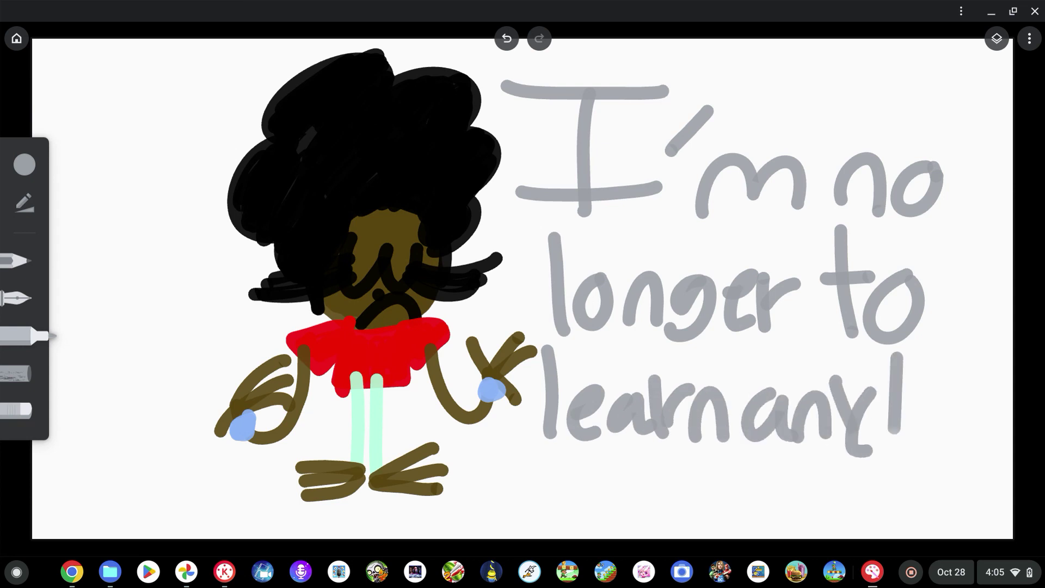
drag(868, 393, 914, 393)
mouse_move(919, 351)
mouse_down()
mouse_move(920, 440)
mouse_move(935, 451)
mouse_up()
mouse_move(950, 413)
mouse_down()
mouse_move(952, 442)
mouse_move(972, 443)
mouse_move(1010, 419)
mouse_move(974, 455)
mouse_up()
click(946, 376)
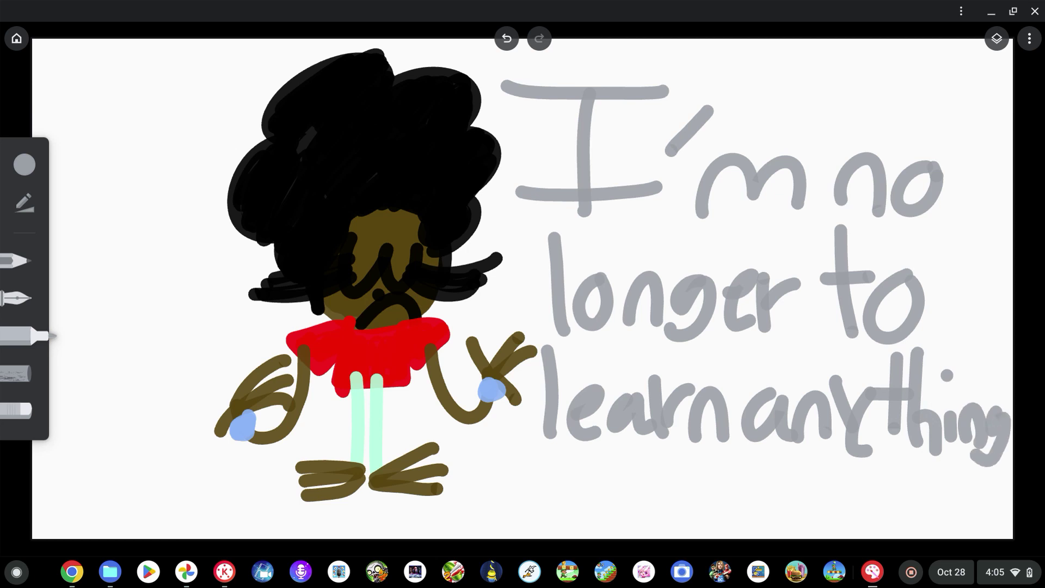
Start the fourth line of grey text beside the feet with the handwritten words "that is".
drag(475, 444, 448, 515)
drag(440, 484, 486, 478)
drag(487, 517, 499, 442)
mouse_move(491, 489)
mouse_down()
mouse_move(506, 516)
mouse_move(527, 515)
mouse_move(525, 466)
mouse_move(530, 514)
mouse_move(570, 497)
mouse_move(529, 503)
mouse_up()
click(516, 467)
drag(581, 449, 584, 519)
mouse_move(559, 479)
mouse_down()
mouse_move(610, 473)
mouse_move(615, 525)
mouse_up()
click(620, 464)
drag(657, 486, 632, 521)
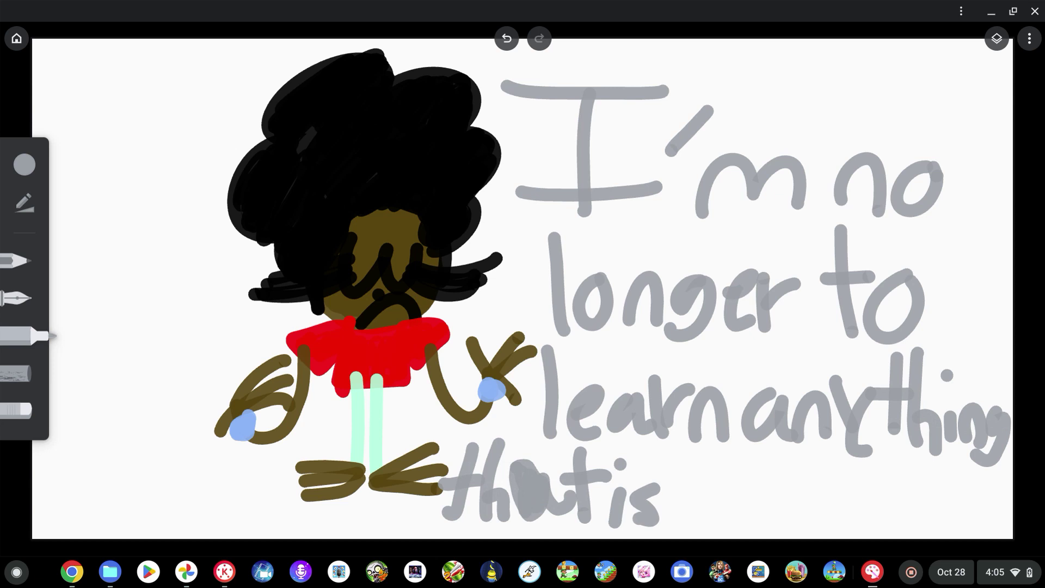
Finish the fourth line of text with the handwritten grey word "hard".
mouse_move(696, 435)
mouse_down()
mouse_move(695, 526)
mouse_move(717, 472)
mouse_move(727, 518)
mouse_up()
mouse_move(755, 479)
mouse_down()
mouse_move(740, 514)
mouse_move(758, 519)
mouse_up()
mouse_move(767, 467)
mouse_down()
mouse_move(768, 523)
mouse_move(783, 467)
mouse_up()
drag(808, 476, 786, 496)
mouse_move(810, 441)
mouse_down()
mouse_move(813, 525)
mouse_move(827, 518)
mouse_up()
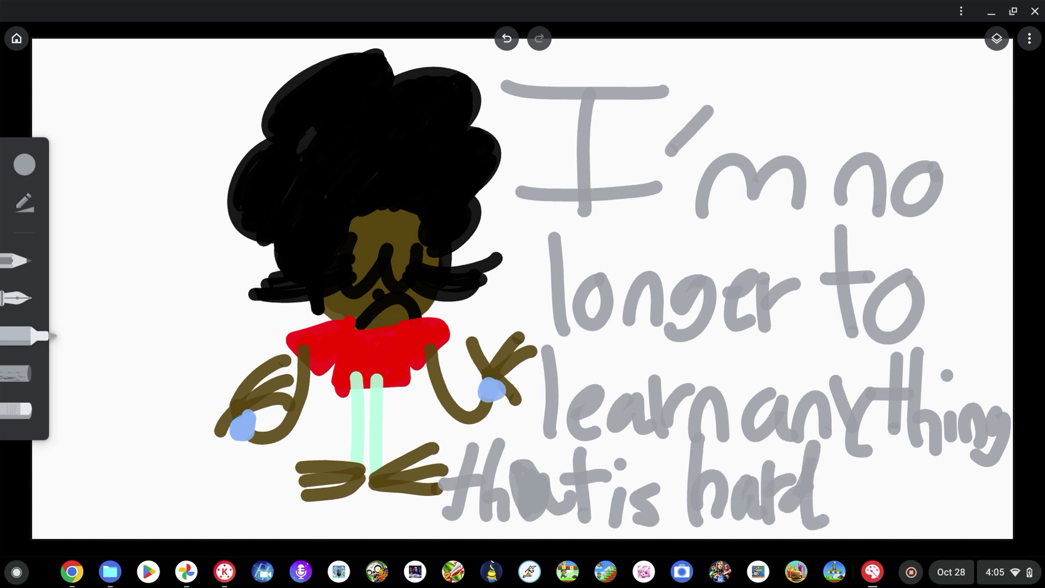
Handwrite "any more." in grey in two small stacked lines after the word "hard".
mouse_move(878, 460)
mouse_down()
mouse_move(841, 492)
mouse_move(888, 496)
mouse_up()
drag(897, 496, 928, 496)
mouse_move(928, 457)
mouse_down()
mouse_move(956, 493)
mouse_move(933, 498)
mouse_up()
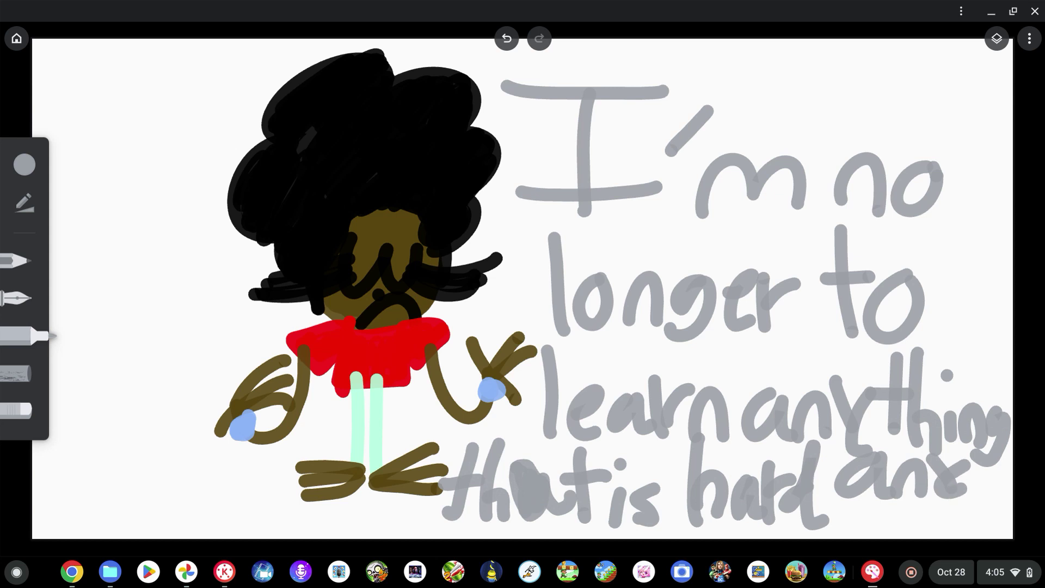
mouse_move(854, 500)
mouse_down()
mouse_move(848, 524)
mouse_move(899, 525)
mouse_move(924, 502)
mouse_move(948, 528)
mouse_move(974, 495)
mouse_move(963, 523)
mouse_move(986, 524)
mouse_up()
click(978, 517)
click(999, 525)
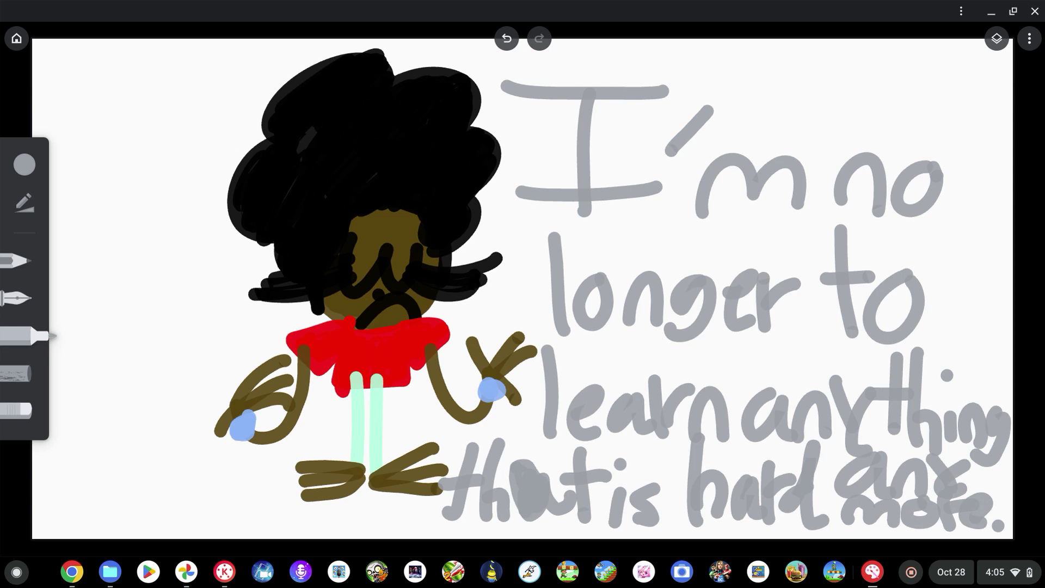
Draw a second character's lumpy head outline in blue beside the black hair, with slanted eyes, eyebrows and a dot nose.
click(24, 164)
click(223, 270)
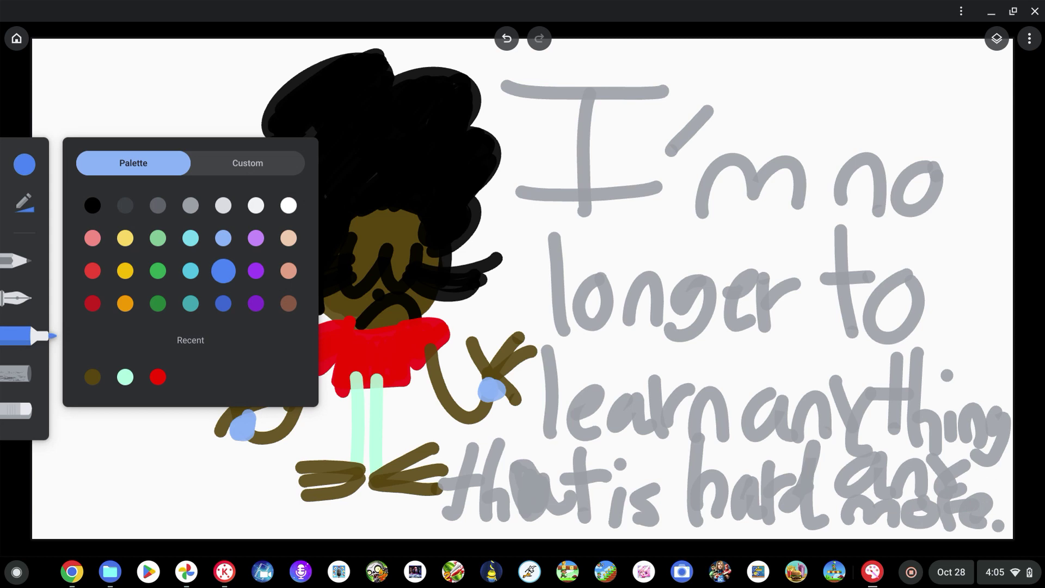
mouse_move(98, 265)
mouse_down()
mouse_move(223, 199)
mouse_move(209, 297)
mouse_move(84, 240)
mouse_up()
drag(166, 163, 139, 231)
drag(190, 174, 163, 231)
drag(162, 150, 135, 166)
drag(183, 152, 201, 169)
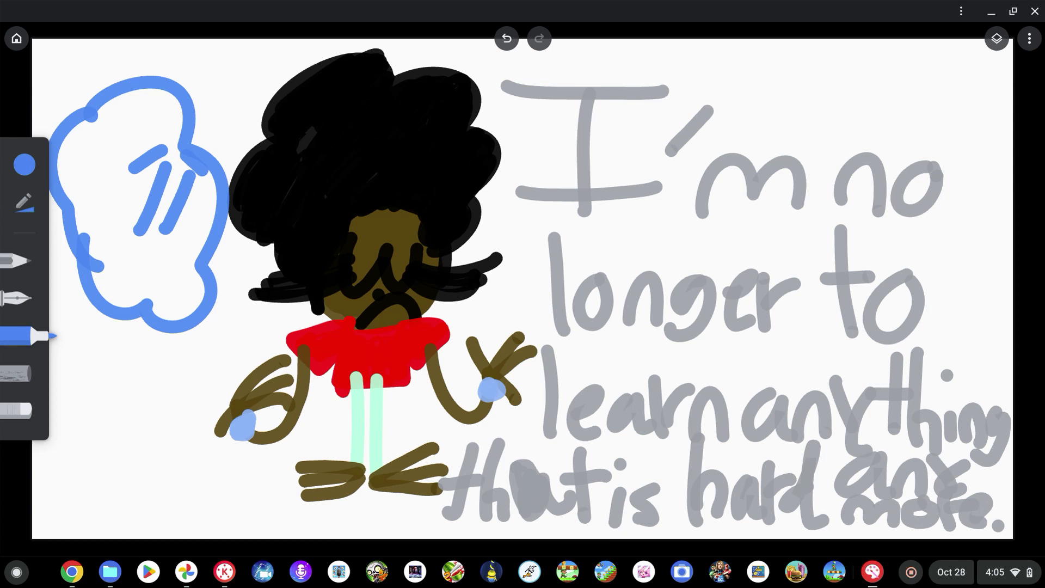
click(150, 246)
Complete the blue character with a frown, one arm reaching the other character's shoulder, one hanging arm, and two long legs with feet.
mouse_move(121, 300)
mouse_down()
mouse_move(224, 294)
mouse_move(318, 338)
mouse_move(331, 362)
mouse_move(357, 351)
mouse_move(357, 333)
mouse_up()
drag(318, 334, 318, 312)
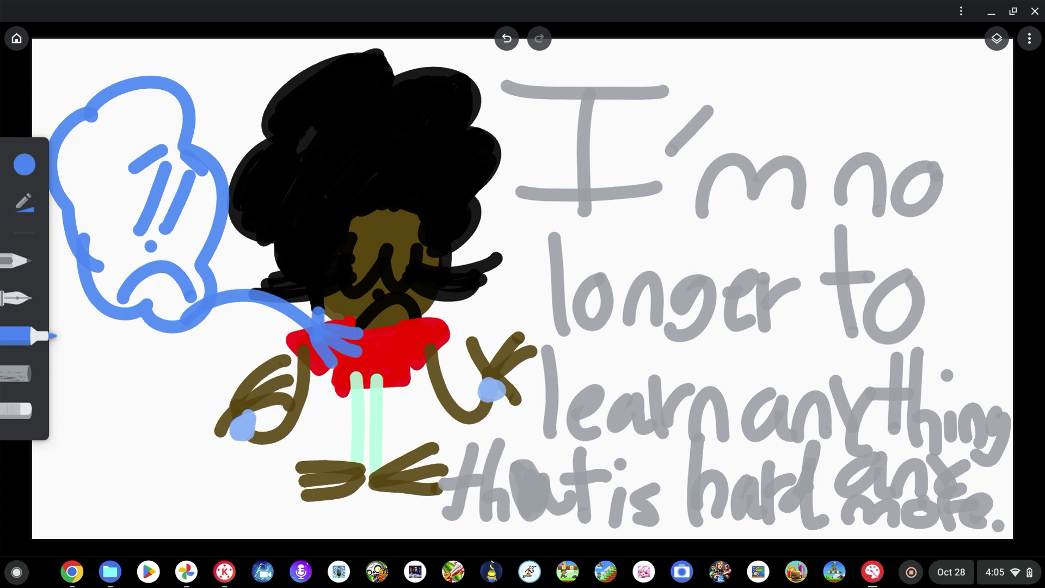
drag(97, 300, 59, 383)
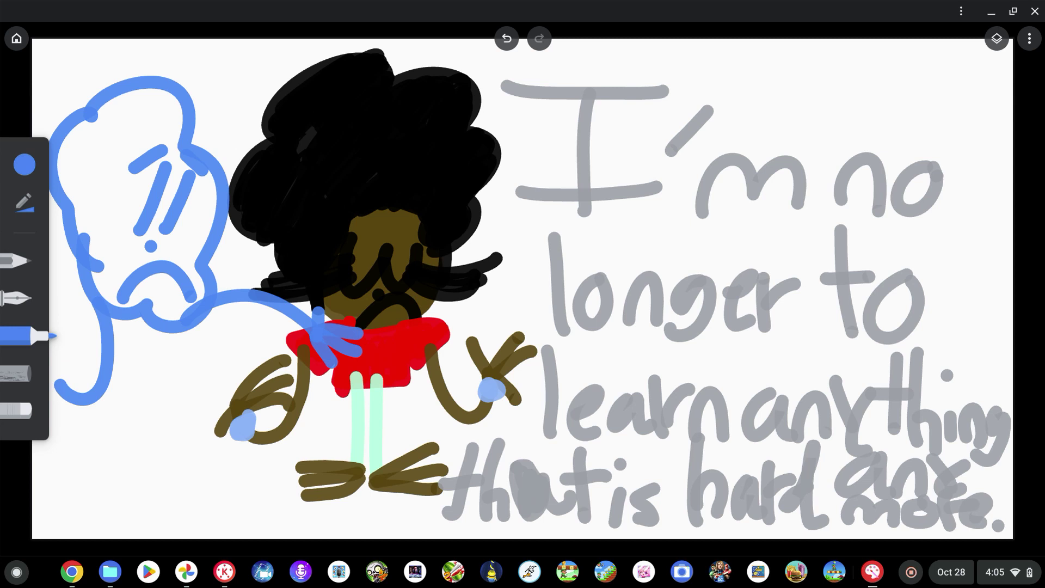
mouse_move(168, 323)
mouse_down()
mouse_move(166, 505)
mouse_move(222, 496)
mouse_move(153, 352)
mouse_move(150, 500)
mouse_move(99, 497)
mouse_up()
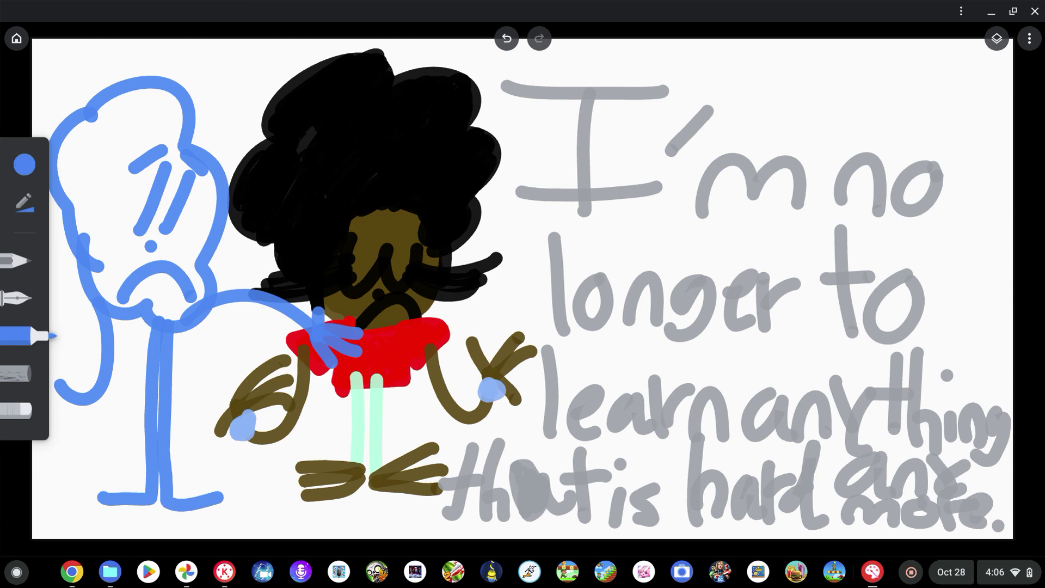
Handwrite the word "Sorry" in blue above the first line of grey text.
mouse_move(826, 71)
mouse_down()
mouse_move(764, 50)
mouse_move(737, 98)
mouse_up()
mouse_move(882, 95)
mouse_down()
mouse_move(896, 128)
mouse_move(934, 99)
mouse_up()
mouse_move(938, 142)
mouse_down()
mouse_move(943, 97)
mouse_move(988, 141)
mouse_move(981, 182)
mouse_up()
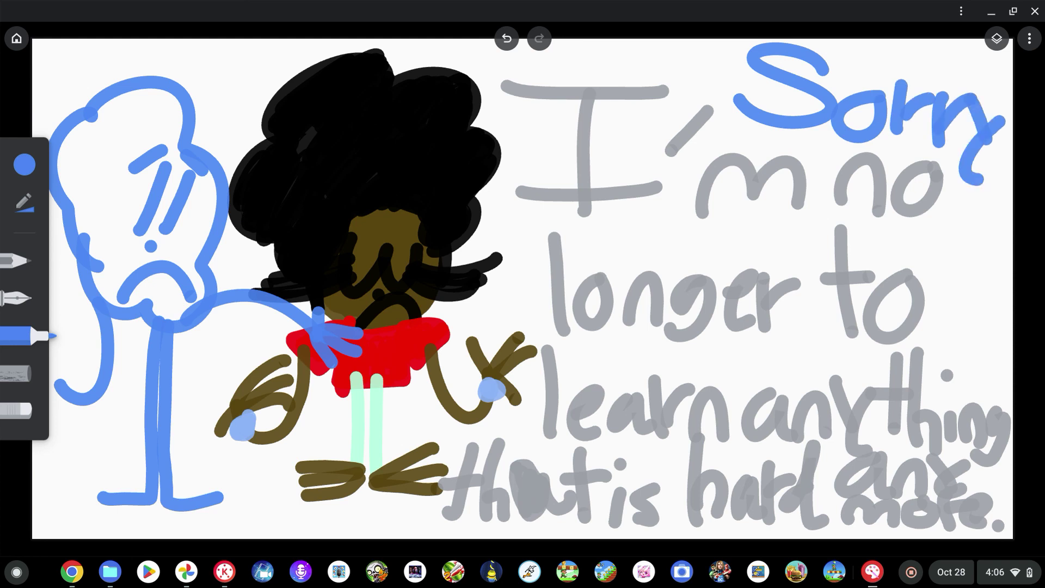